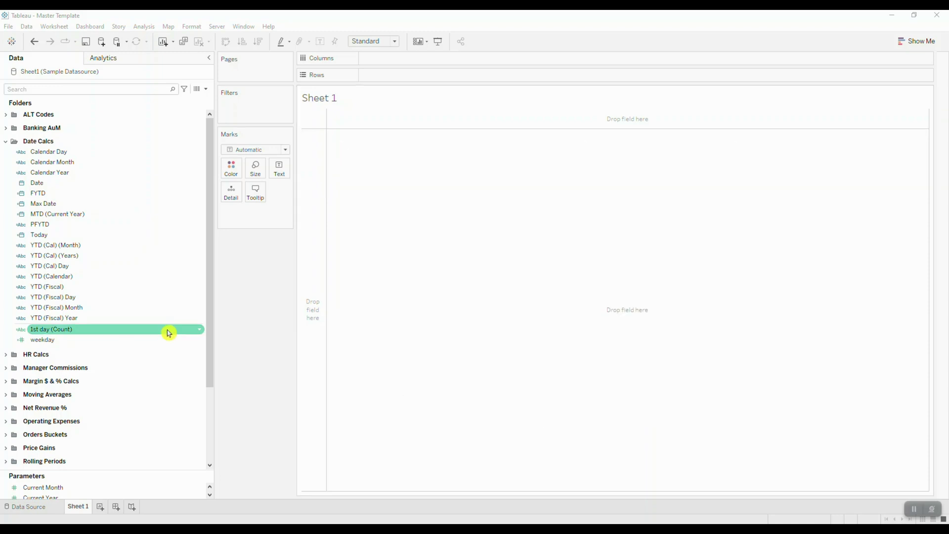
Open the MTD (Current Year) calculation to view its IF formula referencing Date and Max Date
{"action": "left_click", "coordinate": [155, 217]}
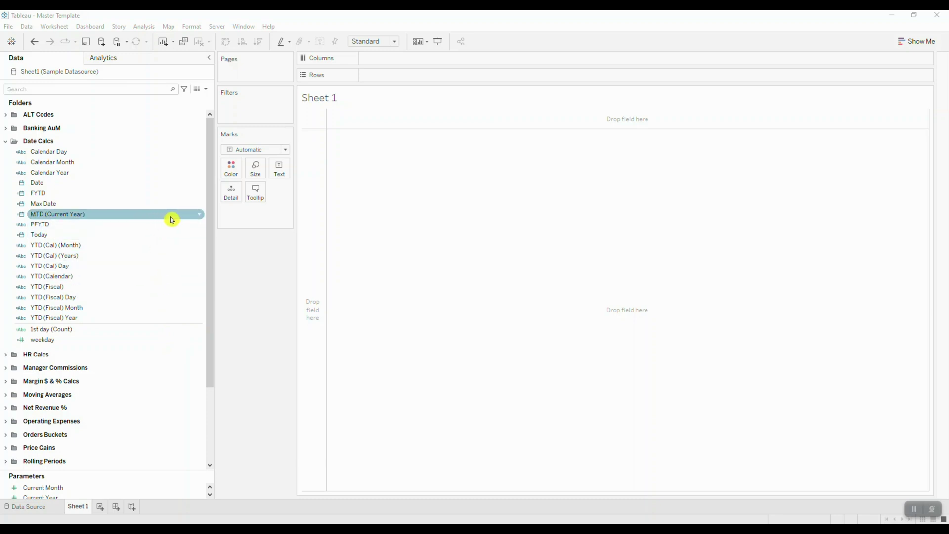
{"action": "right_click", "coordinate": [201, 219]}
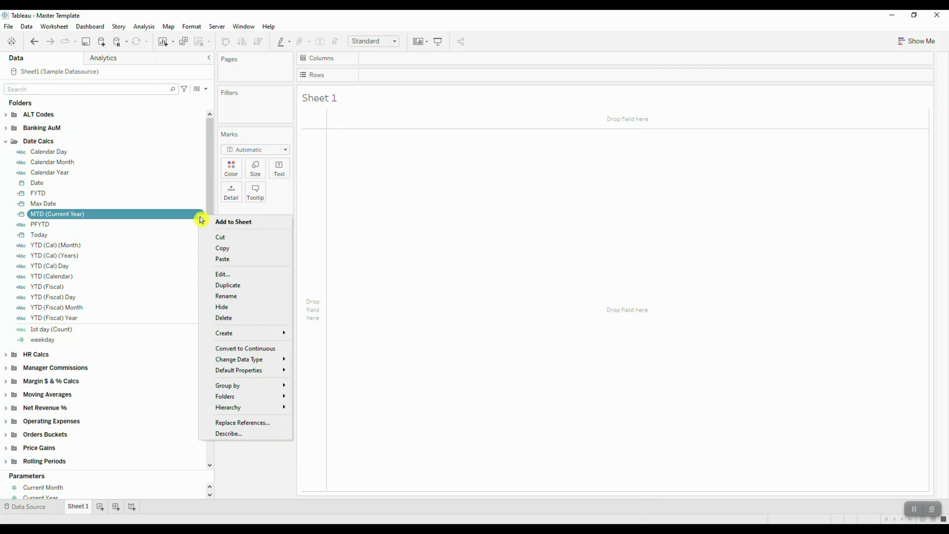
{"action": "left_click", "coordinate": [224, 275]}
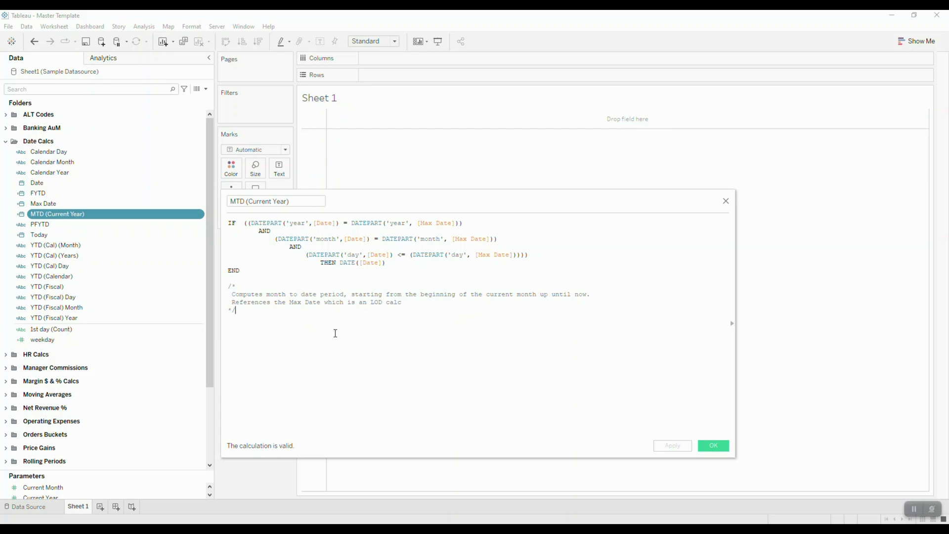
Close the MTD (Current Year) editor and toggle the Date Calcs and Banking AuM folders
{"action": "left_click", "coordinate": [729, 203]}
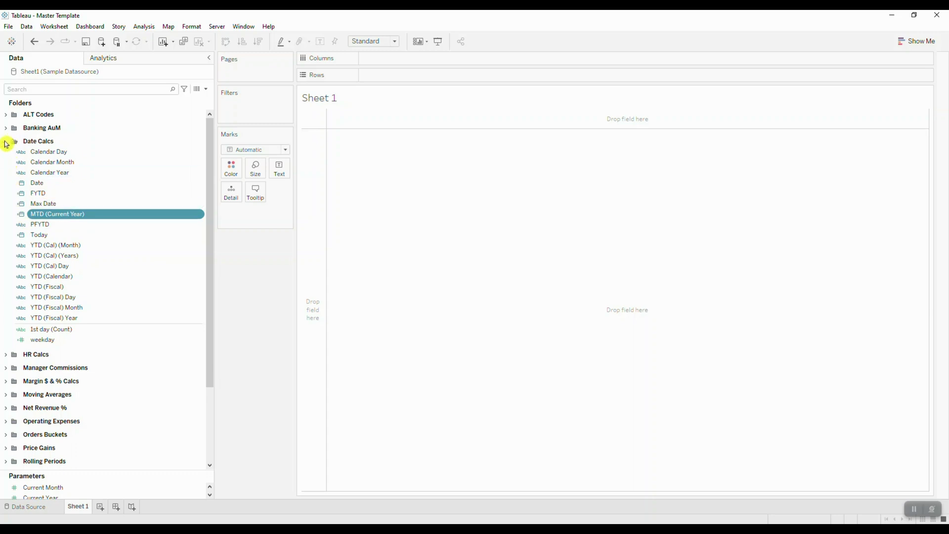
{"action": "left_click", "coordinate": [5, 142]}
{"action": "left_click", "coordinate": [6, 141]}
{"action": "left_click", "coordinate": [6, 128]}
{"action": "left_click", "coordinate": [5, 128]}
Select both Max Date and MTD (Current Year) and copy them
{"action": "left_click", "coordinate": [84, 204], "text": "ctrl"}
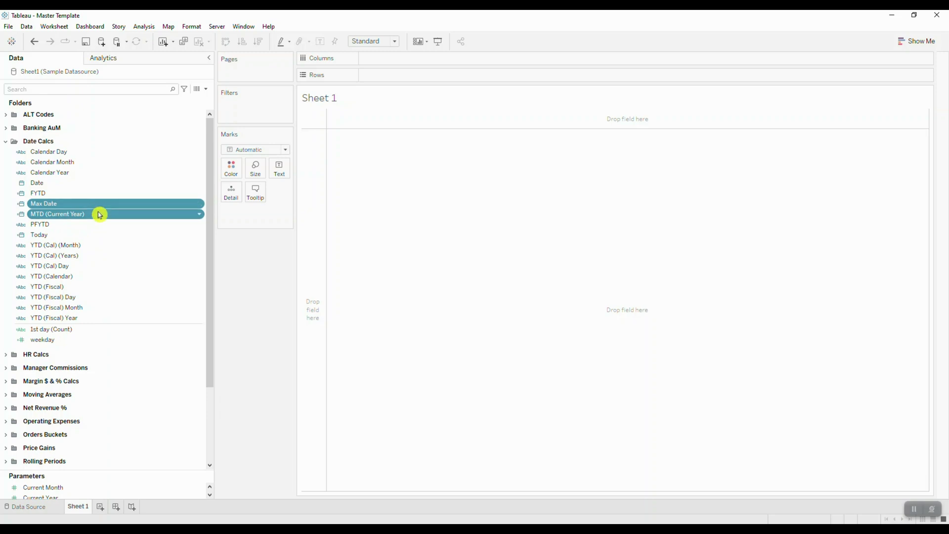
{"action": "left_click", "coordinate": [117, 246]}
{"action": "left_click", "coordinate": [113, 223]}
{"action": "left_click", "coordinate": [114, 214]}
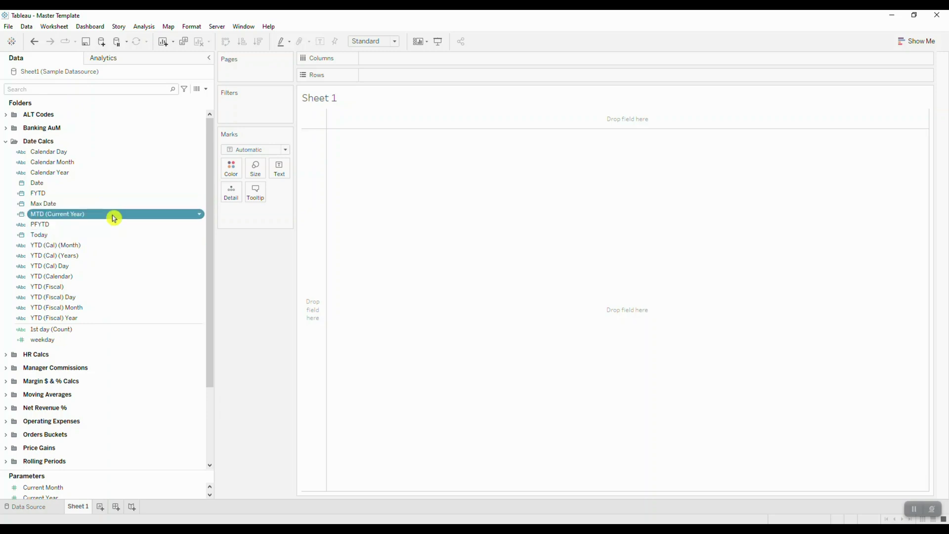
{"action": "left_click", "coordinate": [136, 205], "text": "ctrl"}
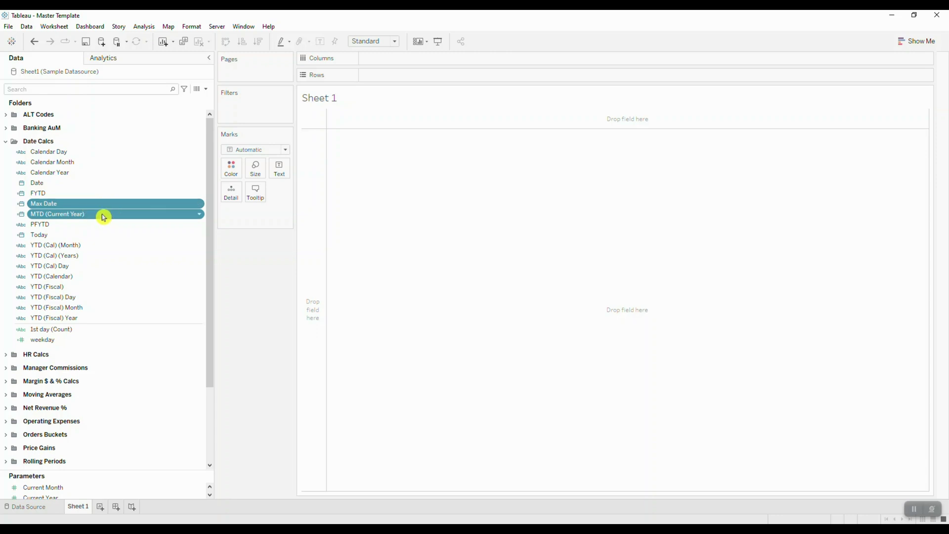
{"action": "left_click", "coordinate": [199, 216]}
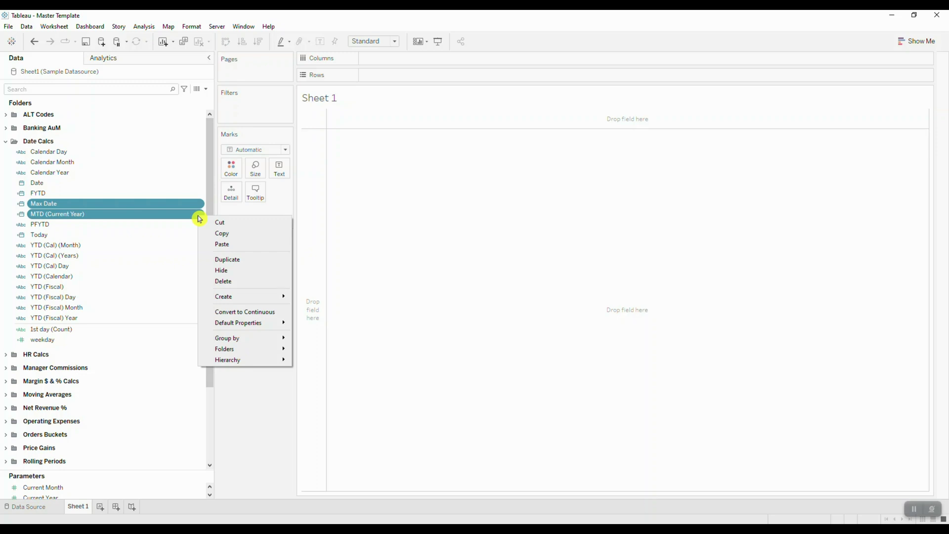
{"action": "left_click", "coordinate": [245, 232]}
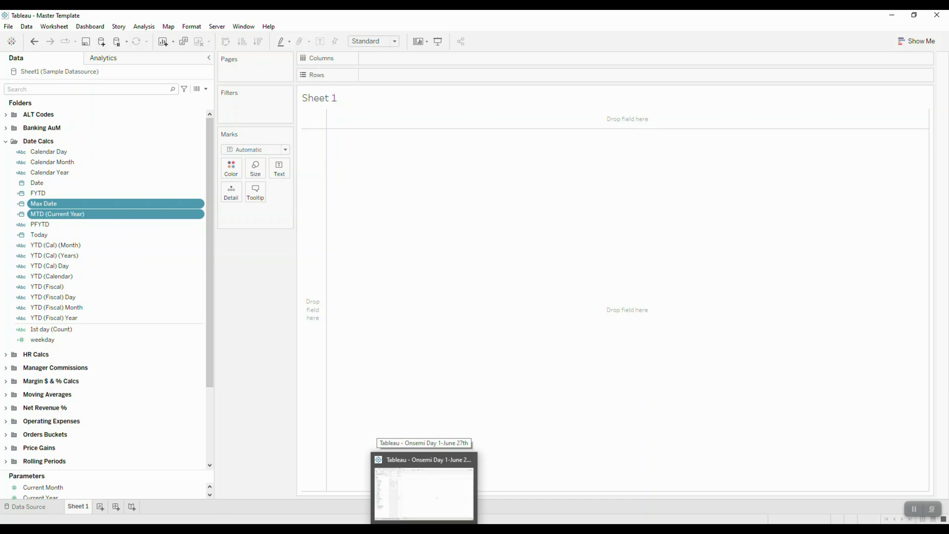
Paste Max Date and MTD (Current Year) into the Onsemi Day 1-June 27th workbook's fields
{"action": "left_click", "coordinate": [424, 528]}
{"action": "right_click", "coordinate": [101, 438]}
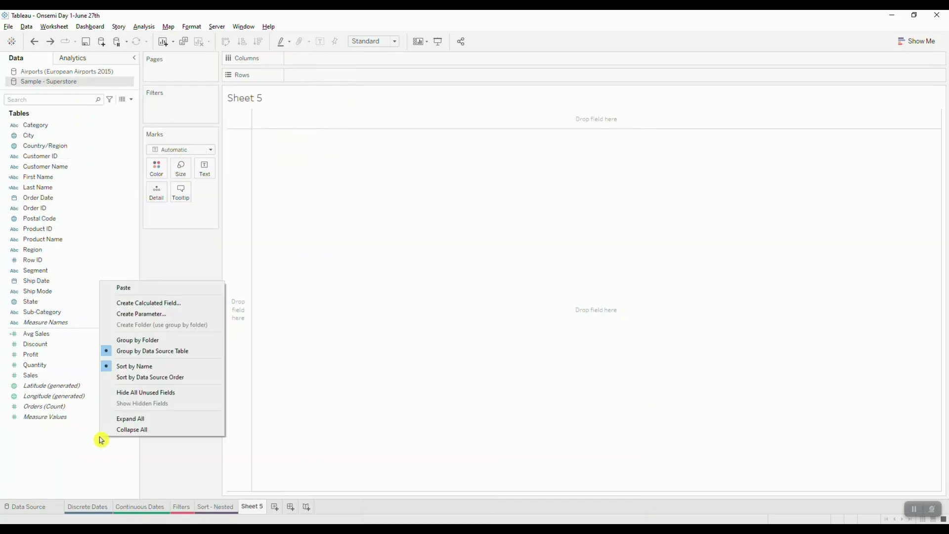
{"action": "left_click", "coordinate": [148, 288]}
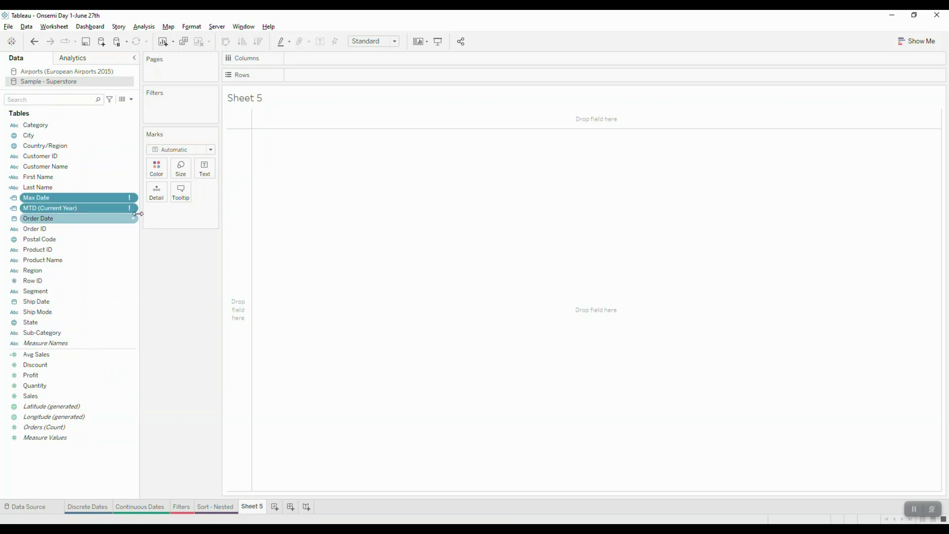
{"action": "mouse_move", "coordinate": [138, 213]}
{"action": "left_mouse_down"}
{"action": "mouse_move", "coordinate": [169, 201]}
{"action": "mouse_move", "coordinate": [137, 214]}
{"action": "left_mouse_up"}
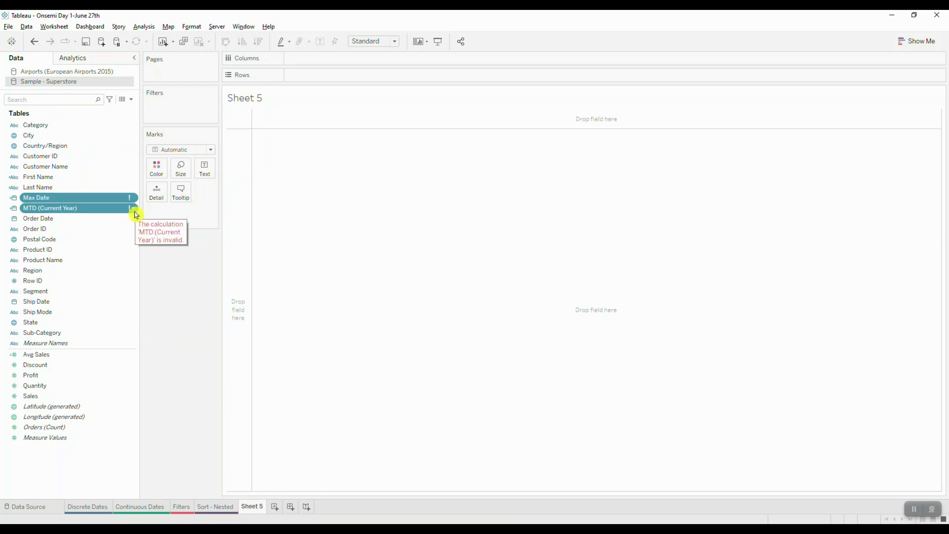
Inspect the error list in the pasted MTD (Current Year) formula, then close it
{"action": "right_click", "coordinate": [136, 212]}
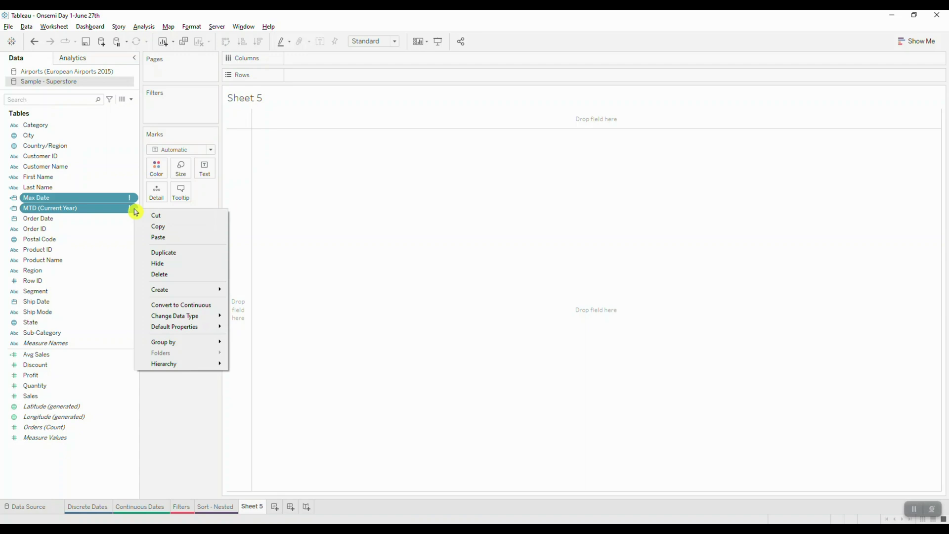
{"action": "left_click", "coordinate": [188, 263]}
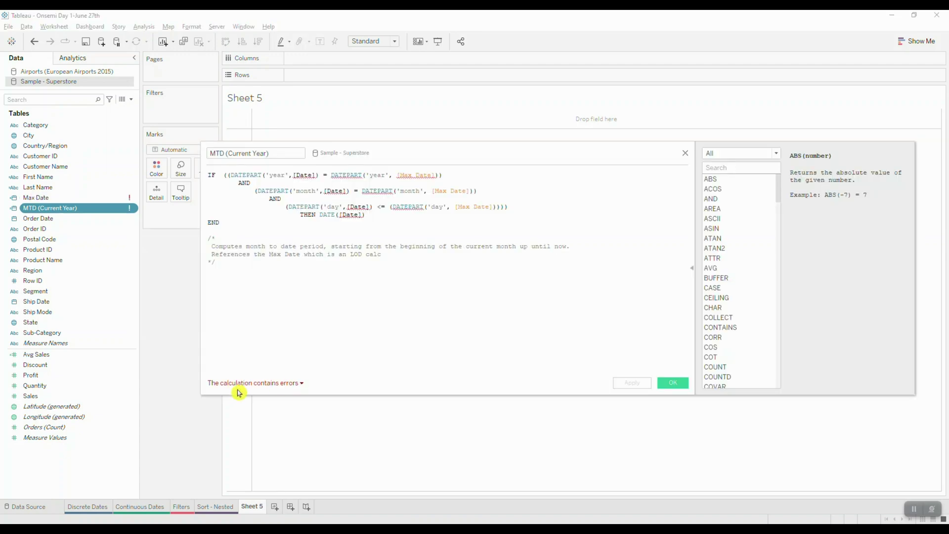
{"action": "left_click", "coordinate": [302, 384]}
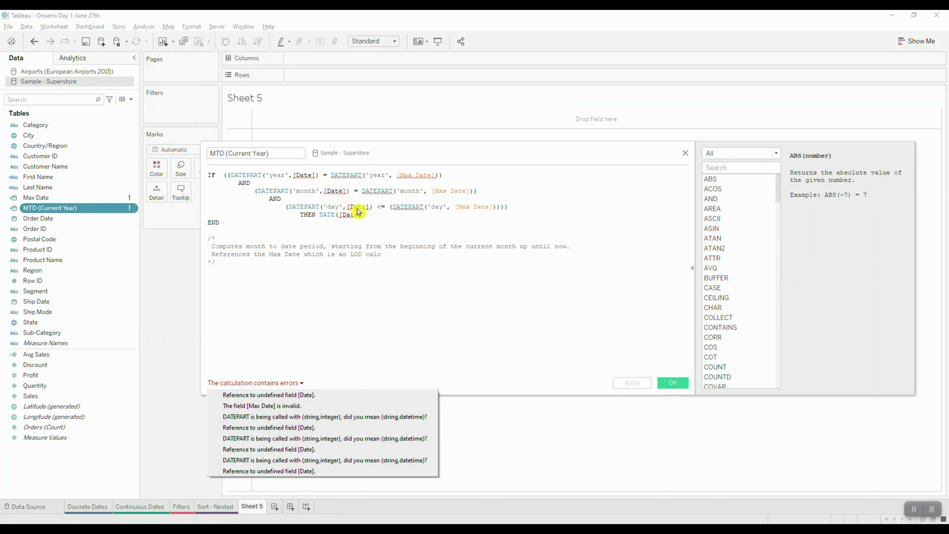
{"action": "left_click", "coordinate": [685, 157]}
{"action": "left_click", "coordinate": [686, 157]}
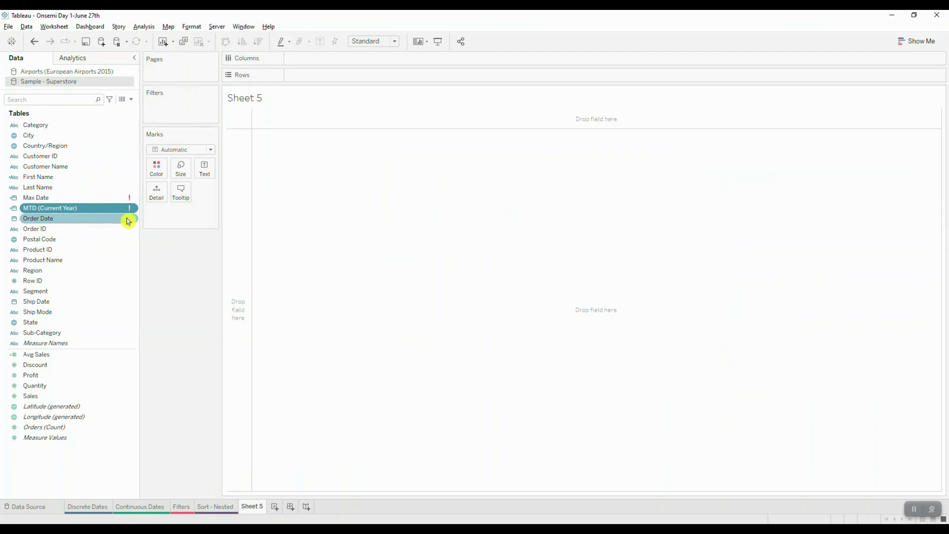
Duplicate Order Date and rename the copy to 'Date'
{"action": "left_click", "coordinate": [132, 220]}
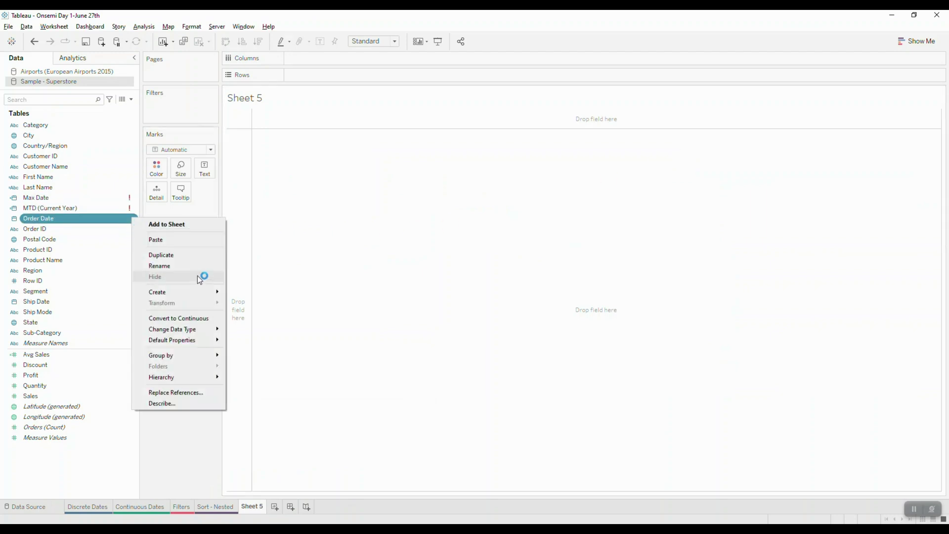
{"action": "left_click", "coordinate": [193, 255]}
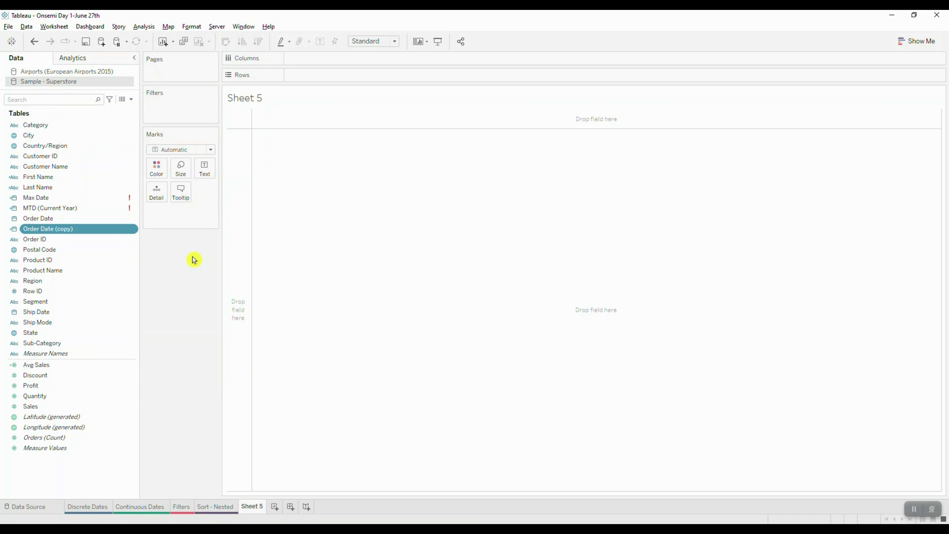
{"action": "right_click", "coordinate": [86, 229]}
{"action": "left_click", "coordinate": [177, 310]}
{"action": "type", "text": "Date"}
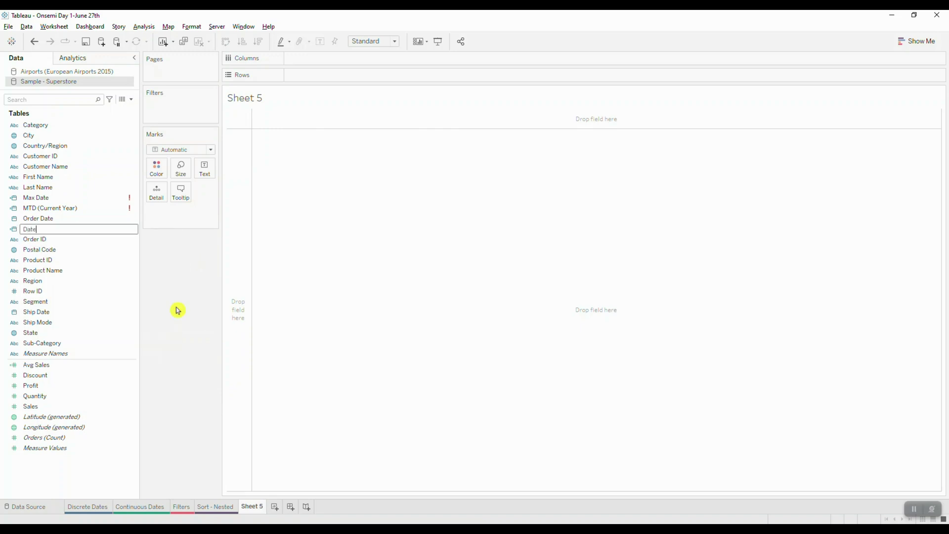
{"action": "key", "text": "Return"}
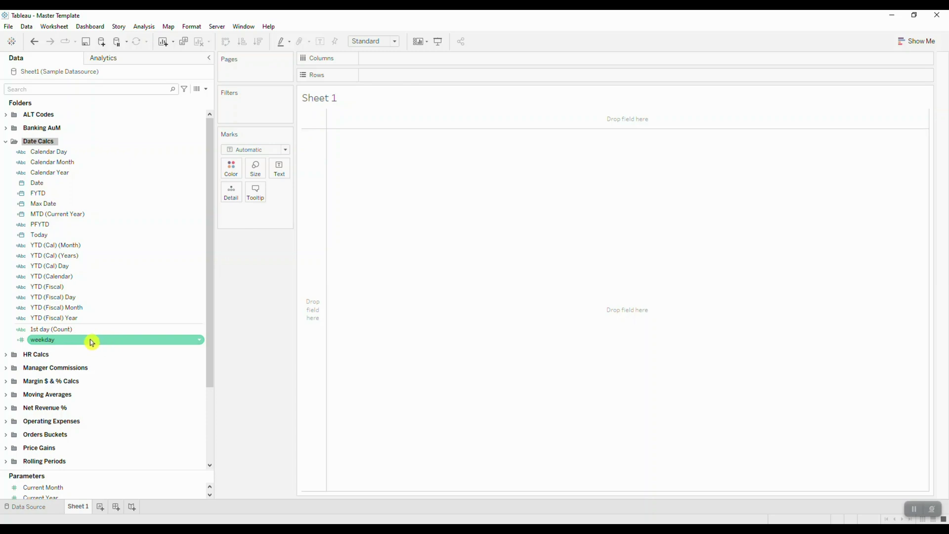
Select all fields in the Date Calcs folder, from Calendar Day through weekday
{"action": "left_click", "coordinate": [73, 342], "text": "shift"}
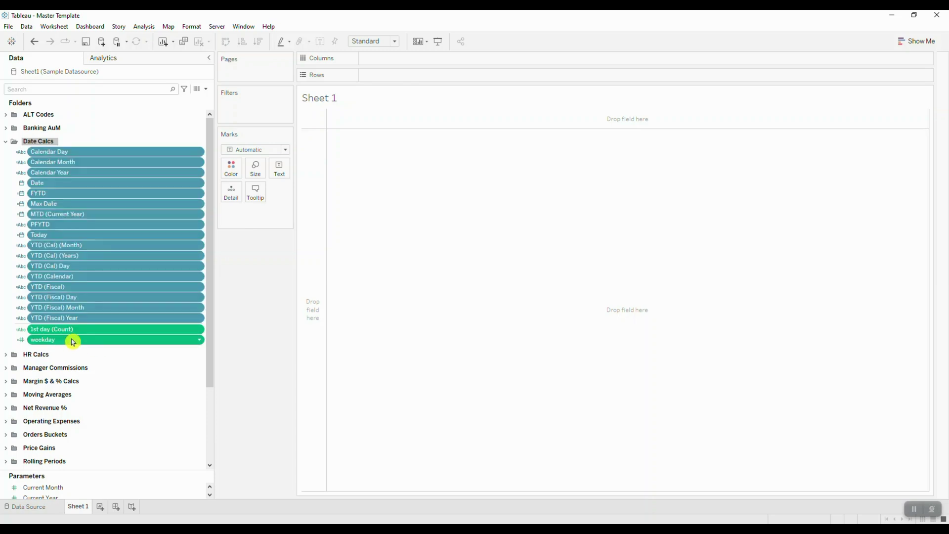